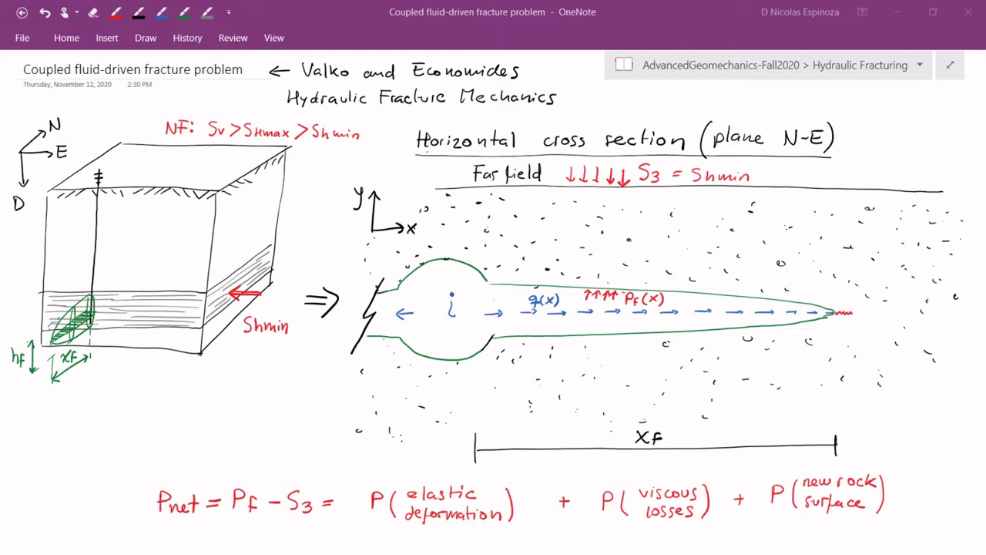
# Pick the red pen to ink on the 'Coupled fluid-driven fracture problem' page.
pyautogui.click(118, 15)
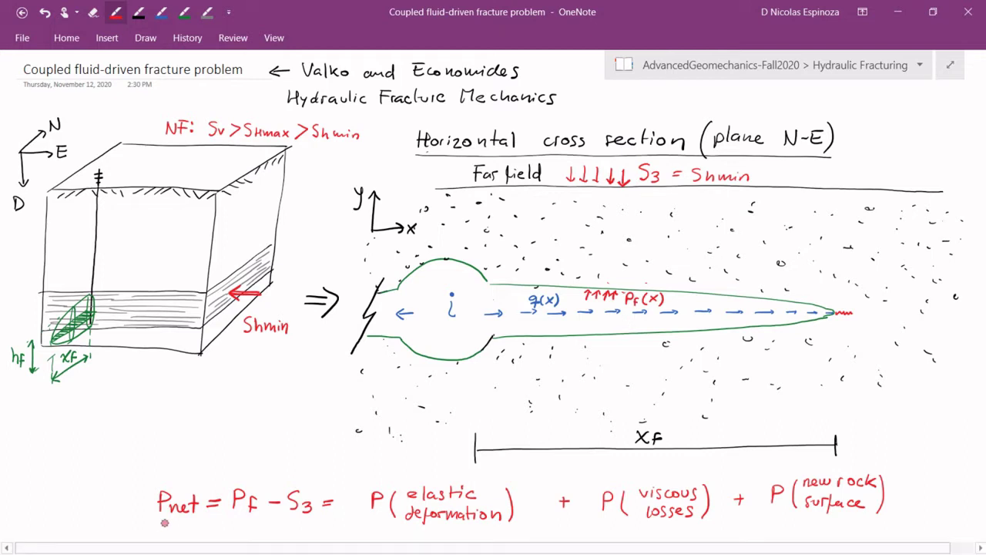
# Underline Pnet in red at the start of the equation Pnet = Pf − S3.
pyautogui.moveTo(164, 524); pyautogui.dragTo(198, 525)
# Mark the equals sign, then draw a red zigzag spring from the far-field S3 arrows to Pf(x).
pyautogui.moveTo(333, 503); pyautogui.dragTo(329, 501)
pyautogui.moveTo(610, 190)
pyautogui.mouseDown()
pyautogui.moveTo(610, 220)
pyautogui.moveTo(597, 228)
pyautogui.moveTo(623, 234)
pyautogui.moveTo(597, 245)
pyautogui.moveTo(616, 250)
pyautogui.moveTo(596, 252)
pyautogui.moveTo(624, 256)
pyautogui.moveTo(598, 263)
pyautogui.moveTo(618, 268)
pyautogui.moveTo(610, 284)
pyautogui.mouseUp()
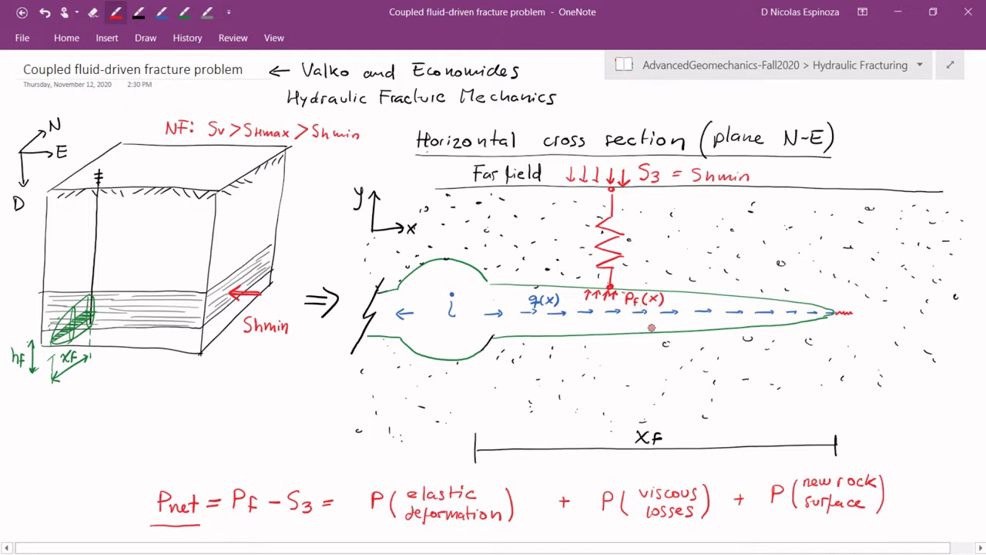
# Stop inking, scroll to the blank space below the Pnet equation, and take the black pen.
pyautogui.press('Escape')
pyautogui.click(946, 503)
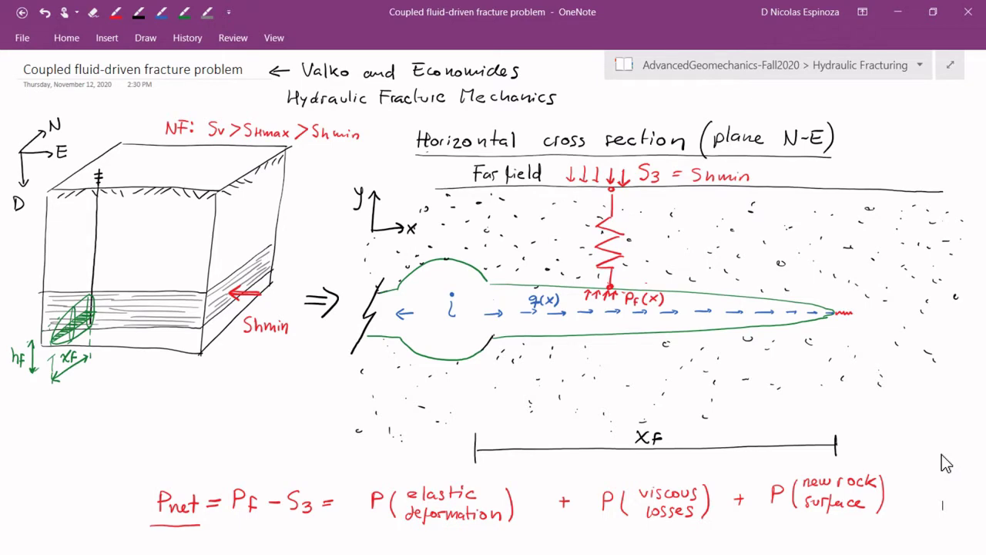
pyautogui.scroll(-2, 946, 458)
pyautogui.scroll(-1, 883, 479)
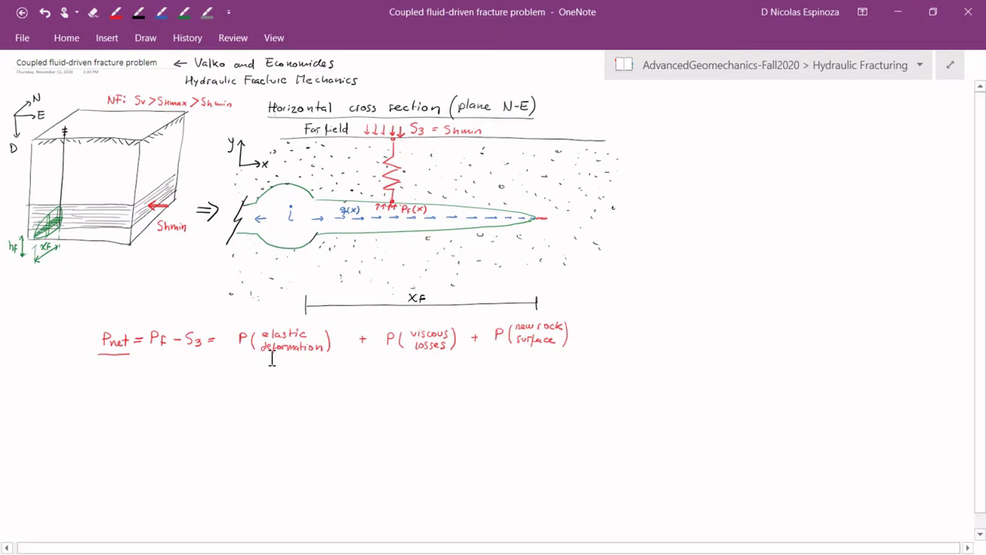
pyautogui.scroll(2, 271, 358)
pyautogui.scroll(1, 511, 537)
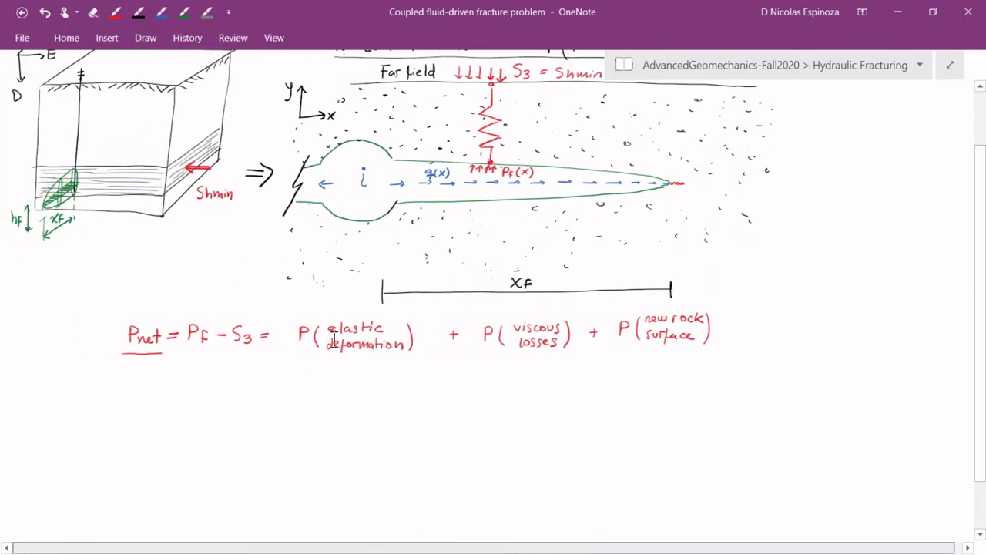
pyautogui.scroll(1, 320, 325)
pyautogui.scroll(3, 352, 393)
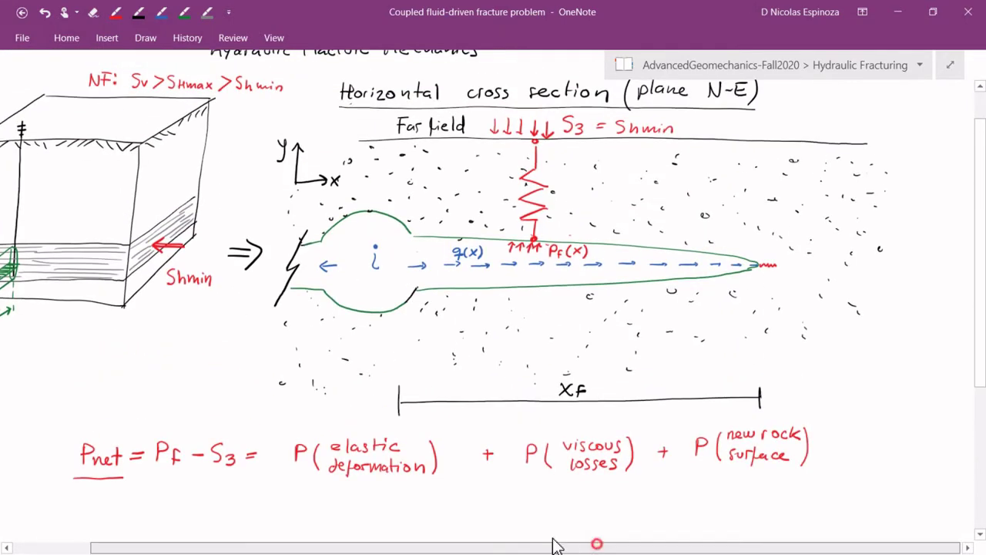
pyautogui.moveTo(568, 541); pyautogui.dragTo(472, 539)
pyautogui.scroll(1, 747, 408)
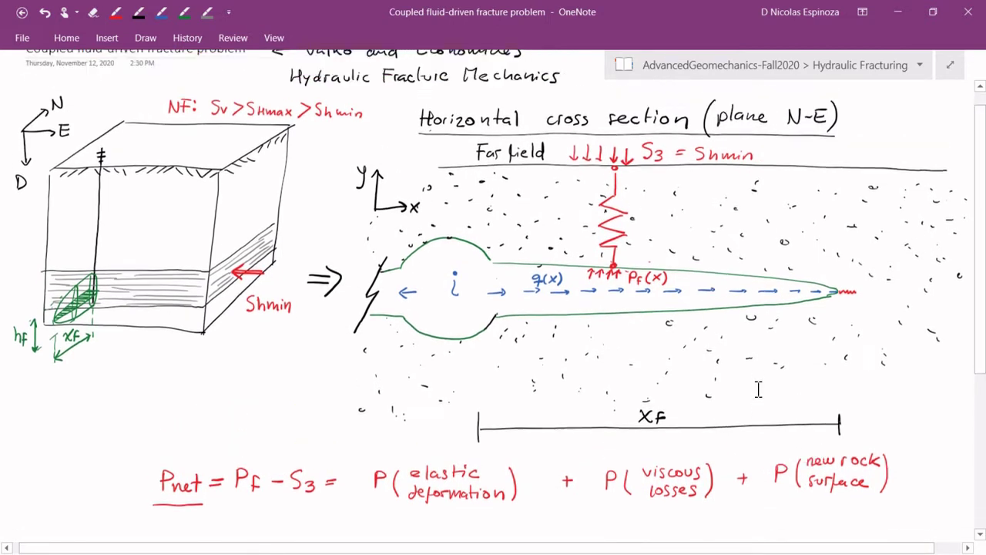
pyautogui.scroll(-1, 757, 390)
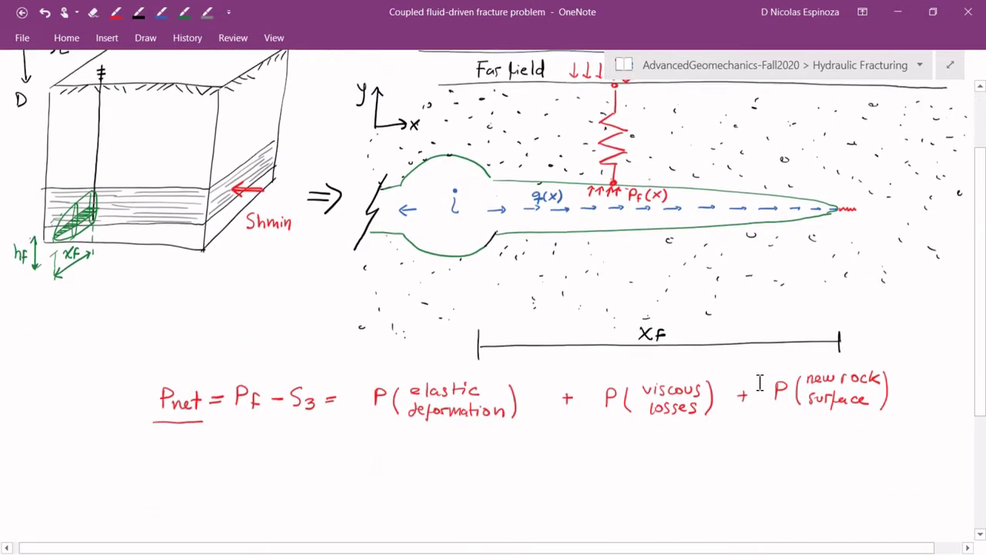
pyautogui.scroll(-1, 759, 385)
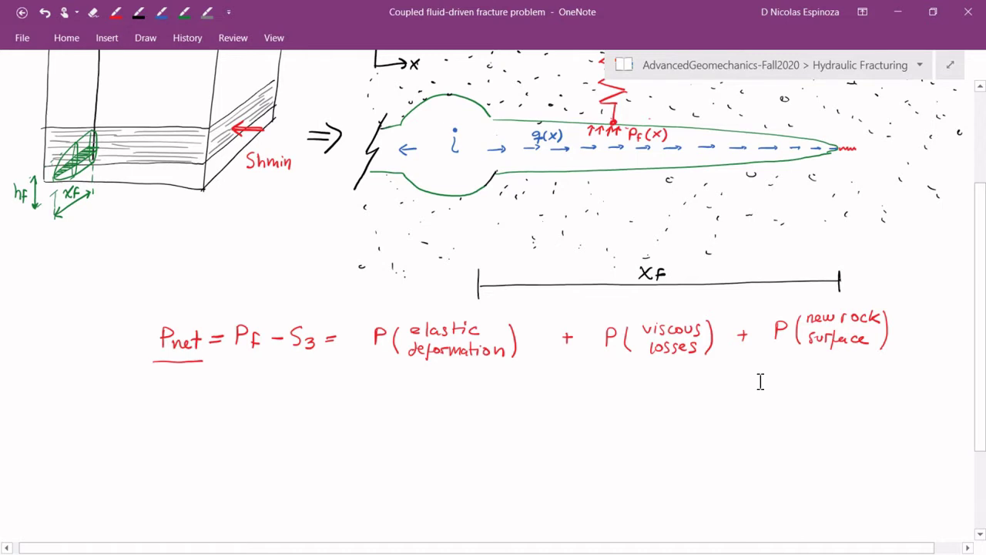
pyautogui.click(148, 17)
# Draw a black block below the equation with a horizontal crack line inside.
pyautogui.moveTo(366, 399); pyautogui.dragTo(365, 464)
pyautogui.moveTo(370, 391)
pyautogui.mouseDown()
pyautogui.moveTo(496, 389)
pyautogui.moveTo(491, 483)
pyautogui.mouseUp()
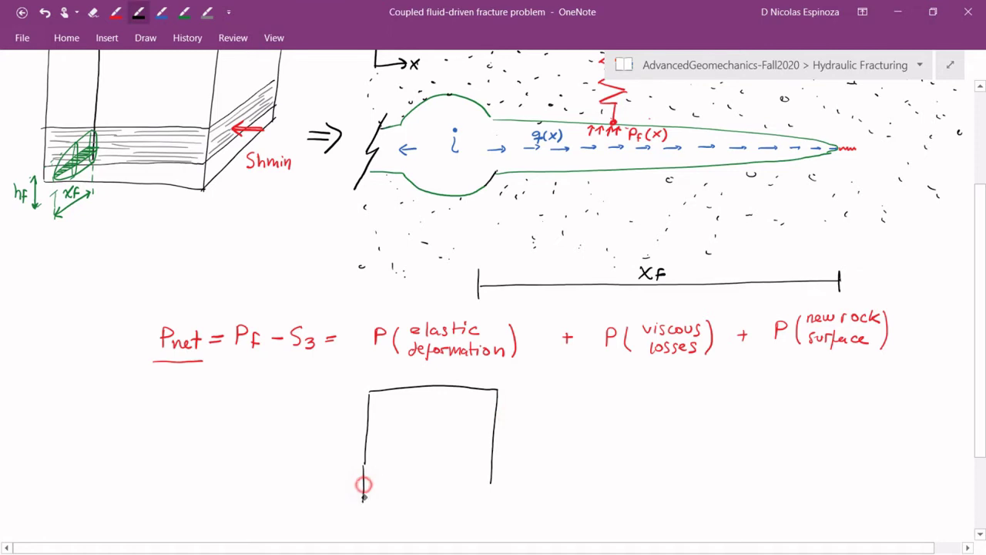
pyautogui.moveTo(362, 464)
pyautogui.mouseDown()
pyautogui.moveTo(422, 501)
pyautogui.moveTo(491, 501)
pyautogui.mouseUp()
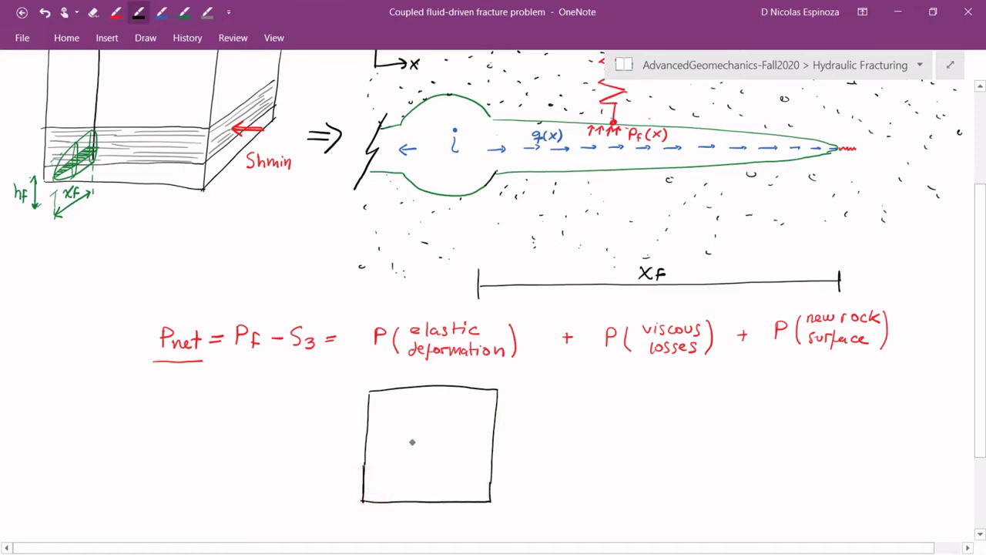
pyautogui.moveTo(401, 444); pyautogui.dragTo(466, 445)
# Label the block's elastic properties E, ν in its top-right corner.
pyautogui.moveTo(466, 401)
pyautogui.mouseDown()
pyautogui.moveTo(475, 410)
pyautogui.moveTo(489, 395)
pyautogui.mouseUp()
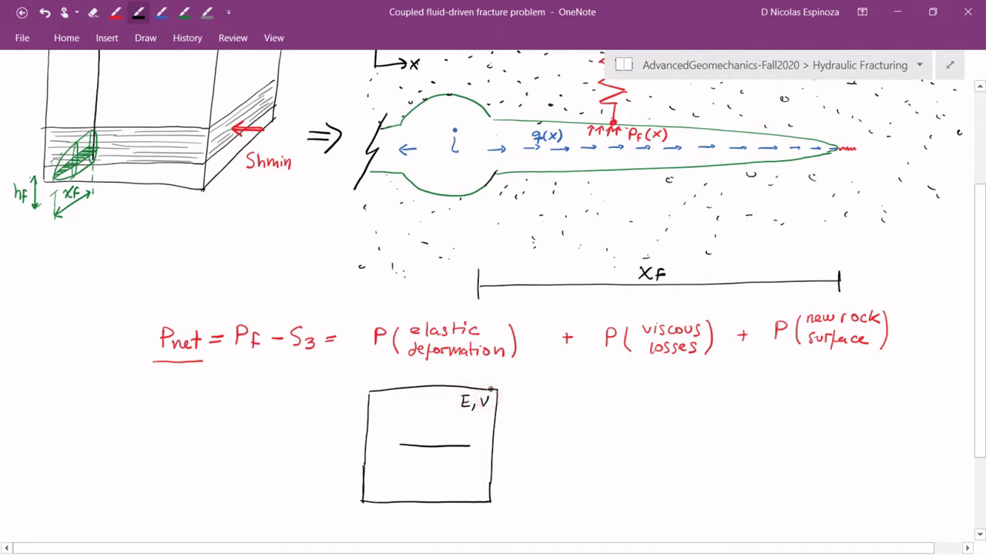
pyautogui.scroll(-1, 372, 115)
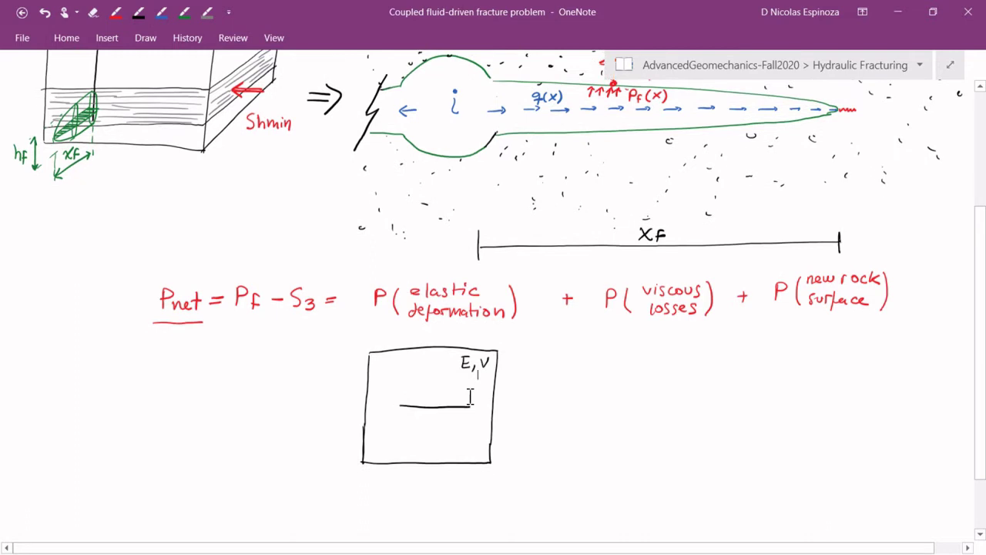
pyautogui.scroll(2, 371, 116)
pyautogui.scroll(-1, 389, 151)
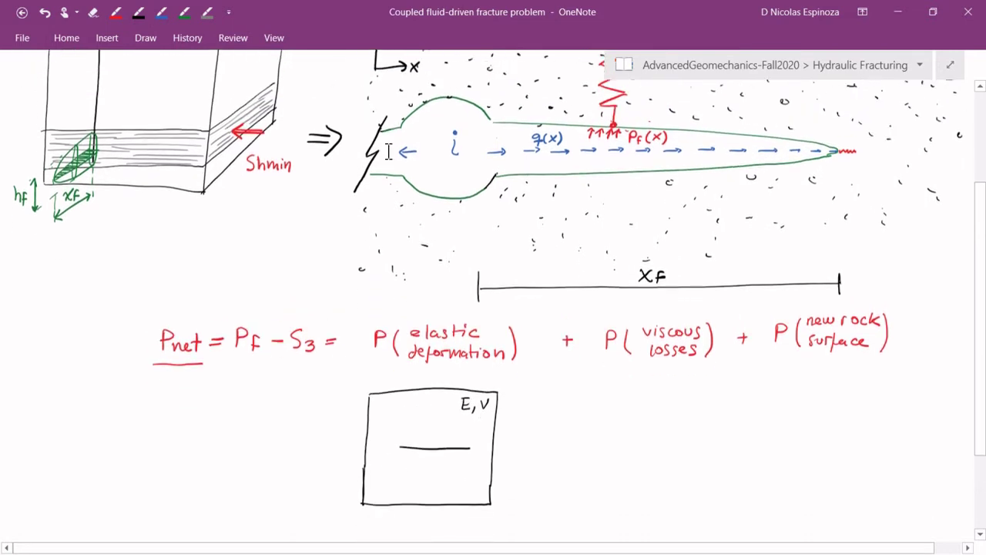
pyautogui.hotkey('alt', 'd')
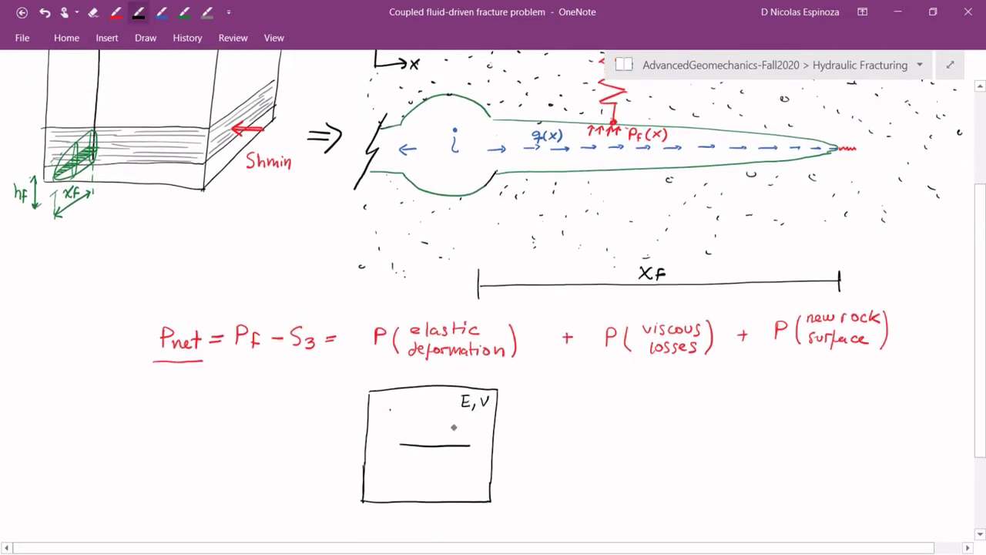
pyautogui.click(207, 13)
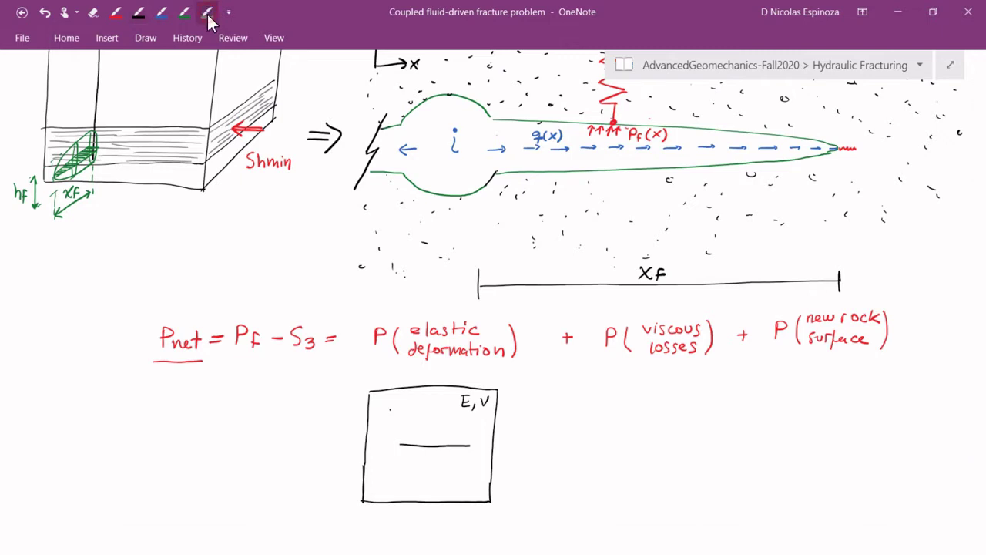
# Draw grey x and y axes from the centre of the crack.
pyautogui.moveTo(429, 431)
pyautogui.mouseDown()
pyautogui.moveTo(429, 444)
pyautogui.moveTo(455, 440)
pyautogui.moveTo(428, 417)
pyautogui.mouseUp()
pyautogui.moveTo(431, 412); pyautogui.dragTo(425, 422)
pyautogui.click(140, 13)
# Dot the crack's left end in black and start a black stroke below the block.
pyautogui.click(396, 444)
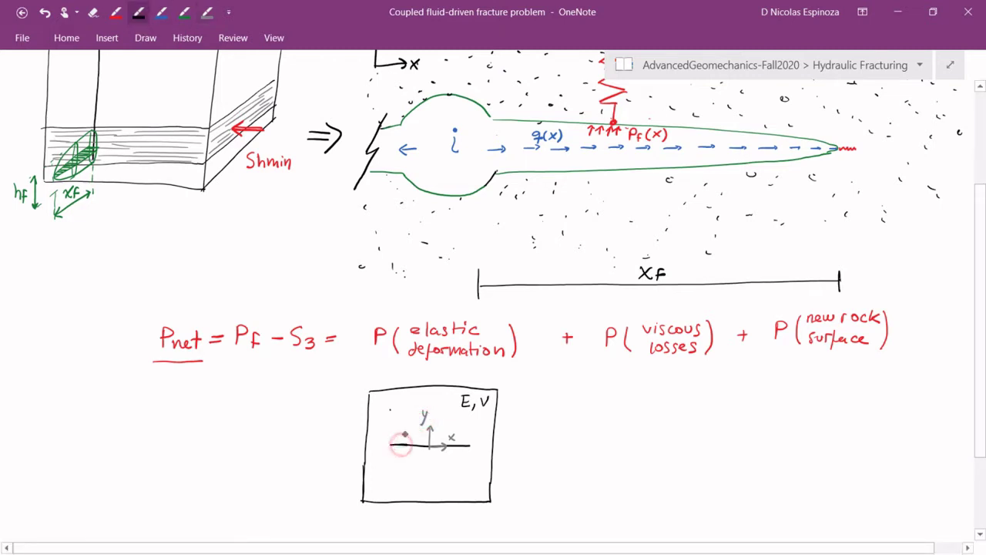
pyautogui.press('Escape')
pyautogui.scroll(-3, 434, 406)
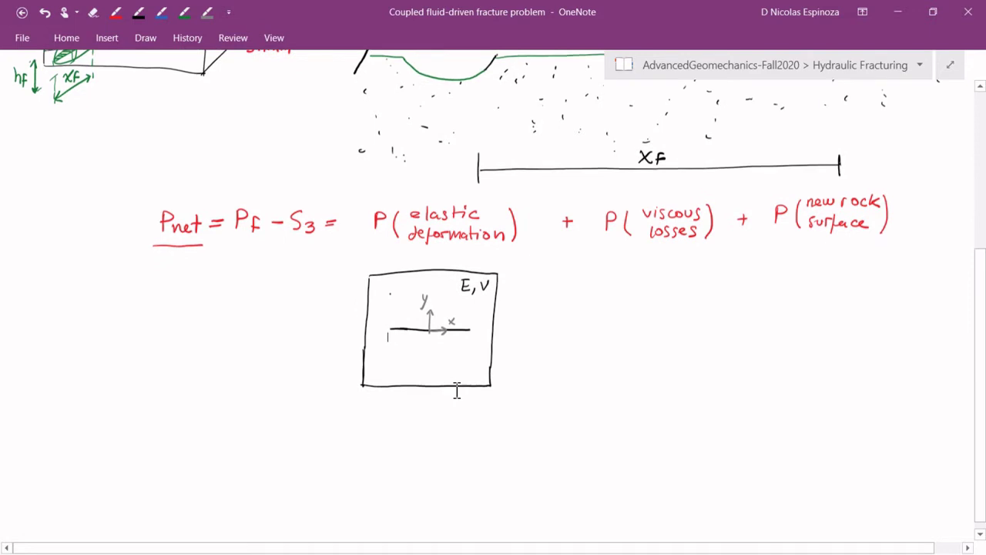
pyautogui.moveTo(424, 395); pyautogui.dragTo(425, 409)
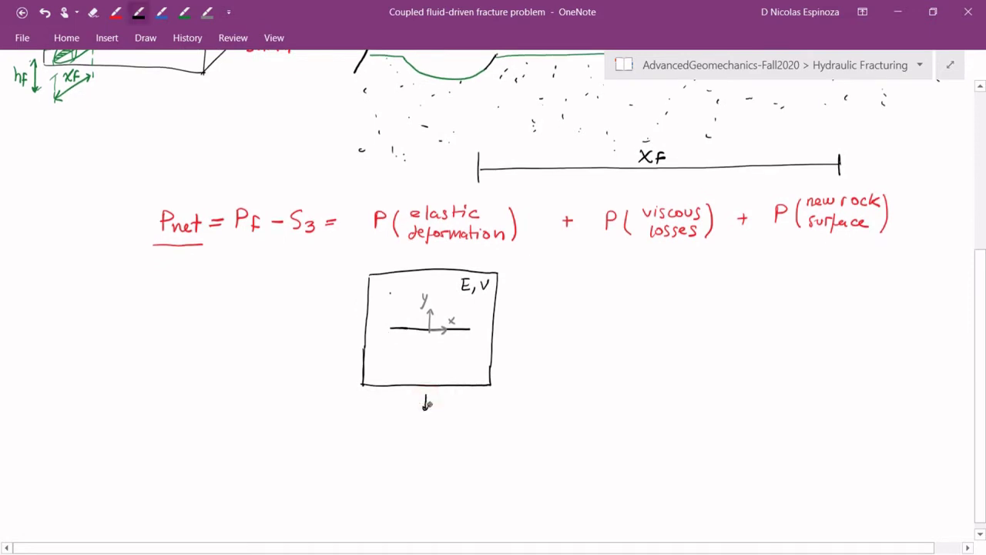